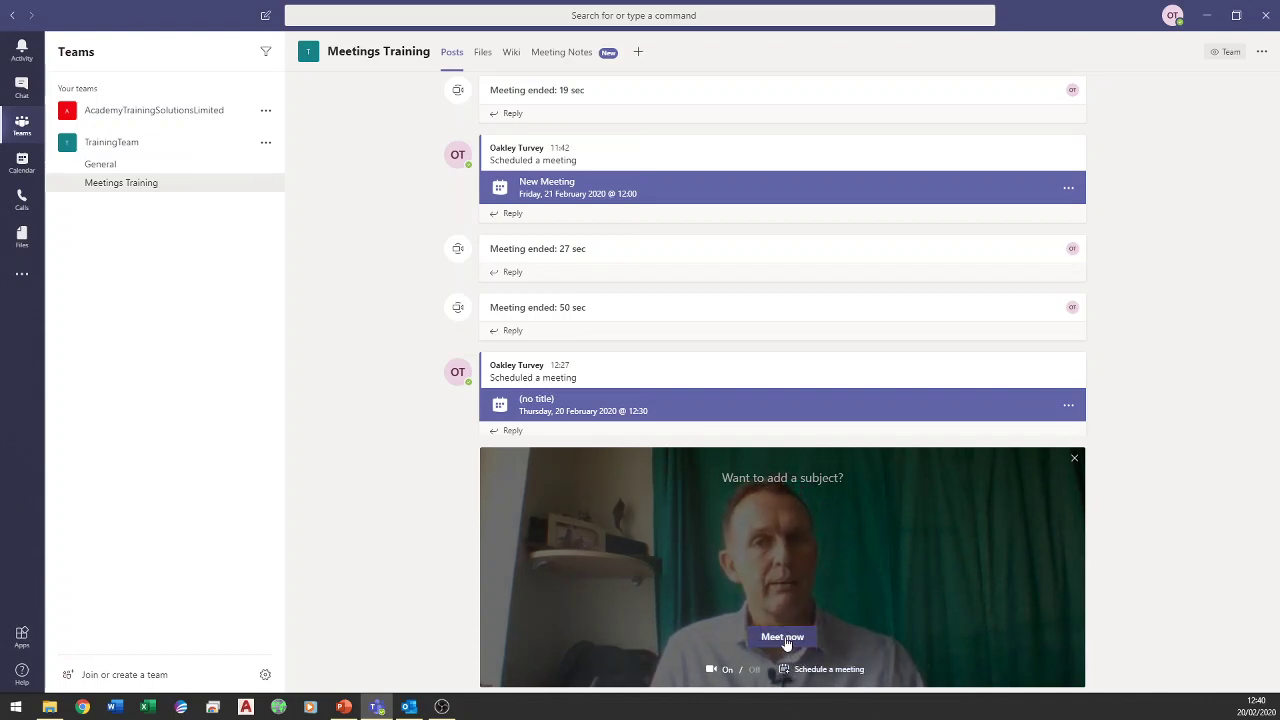
Step: Start an instant meeting in the Meetings Training channel and blur the video background
{"action": "left_click", "coordinate": [783, 638]}
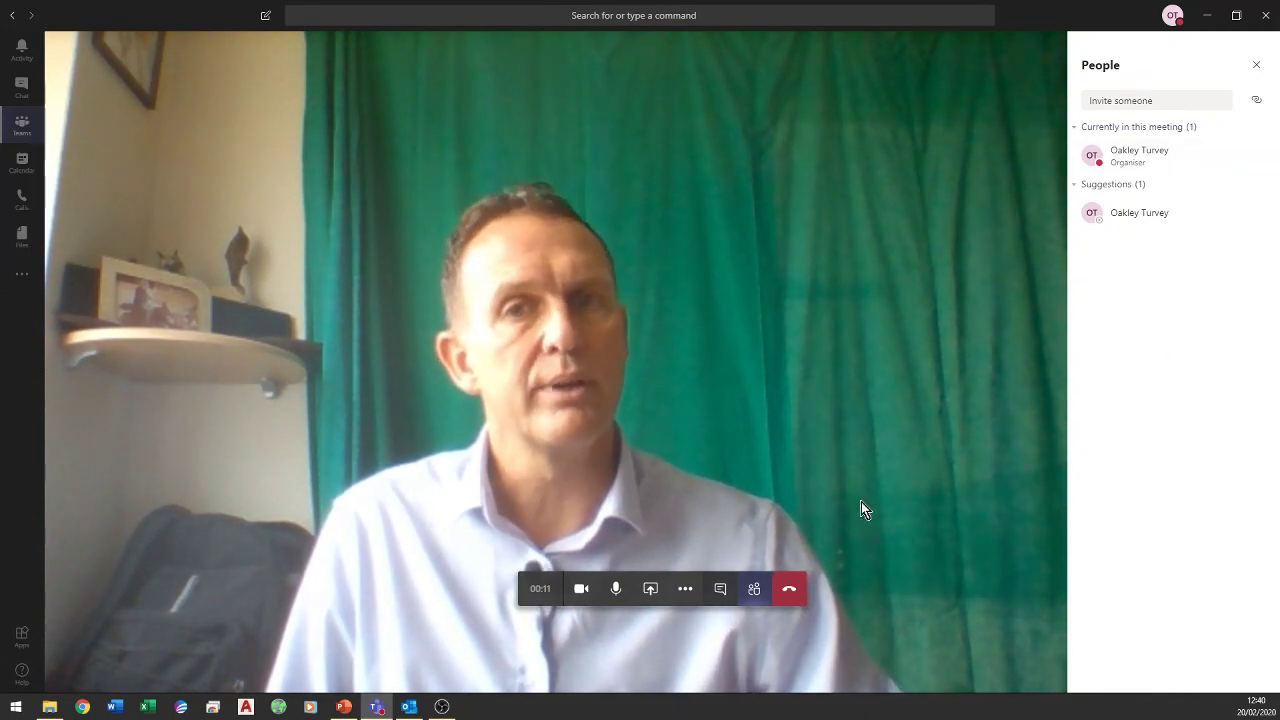
{"action": "left_click", "coordinate": [685, 590]}
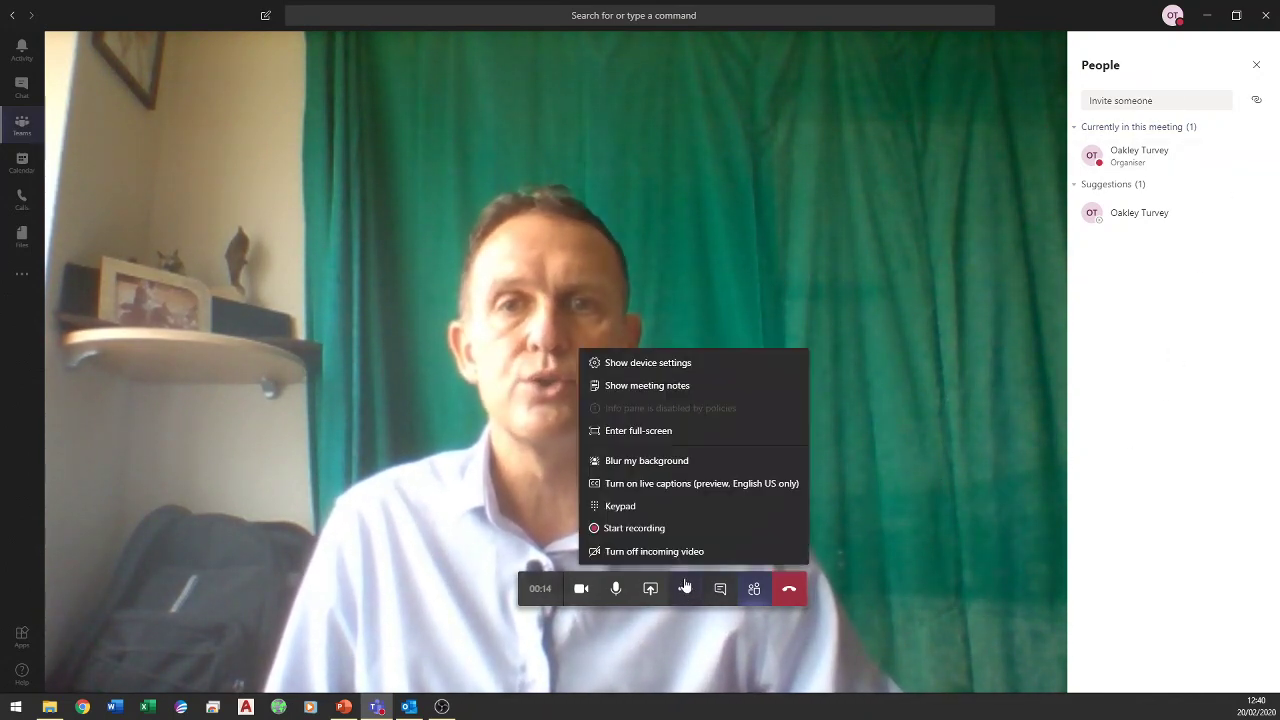
{"action": "left_click", "coordinate": [653, 466]}
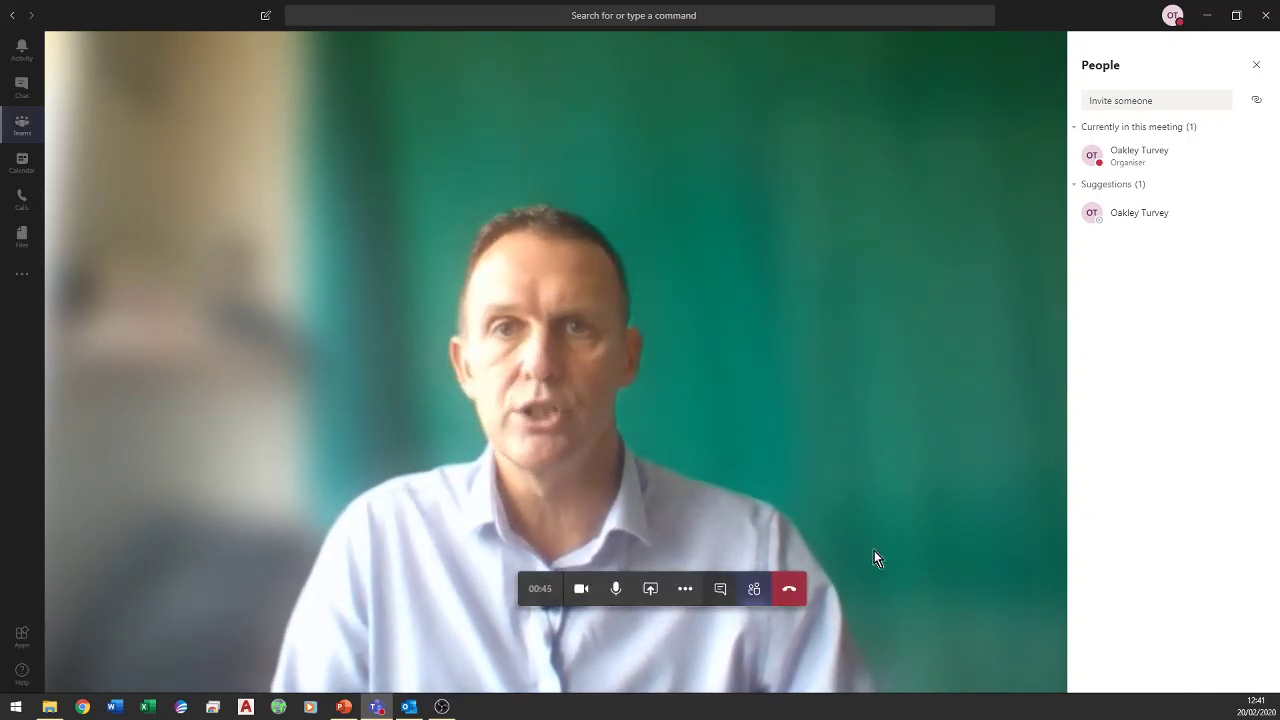
Step: Leave the meeting and rate its call quality five stars in the channel's posts
{"action": "left_click", "coordinate": [791, 593]}
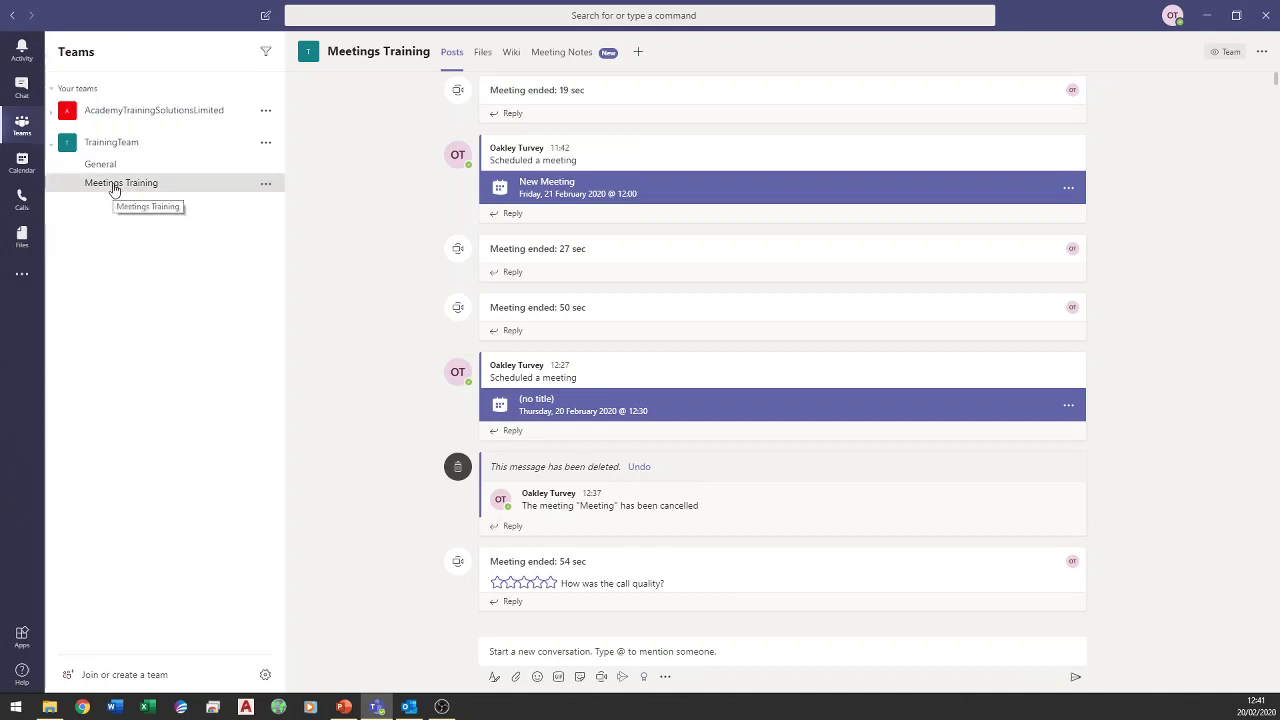
{"action": "left_click", "coordinate": [551, 582]}
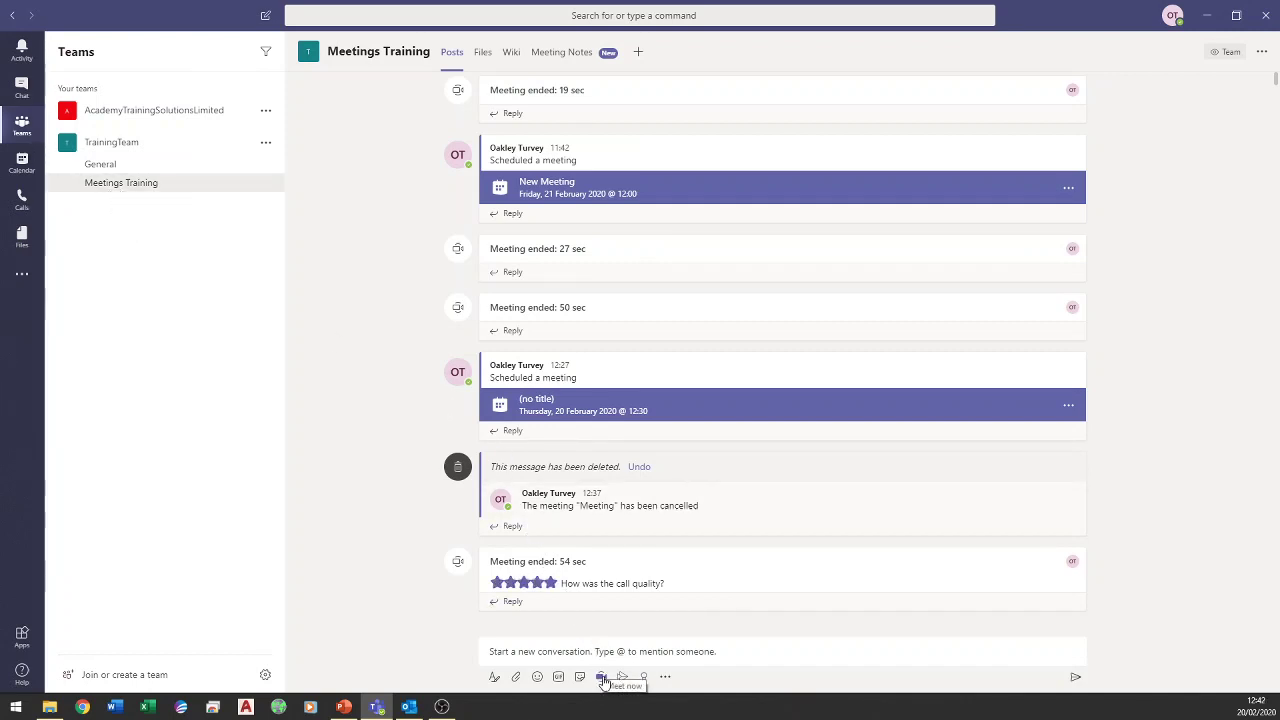
Step: Schedule a meeting titled Training in the Meetings Training channel for 24 Feb 2020, from 08:00 to 08:30
{"action": "left_click", "coordinate": [601, 677]}
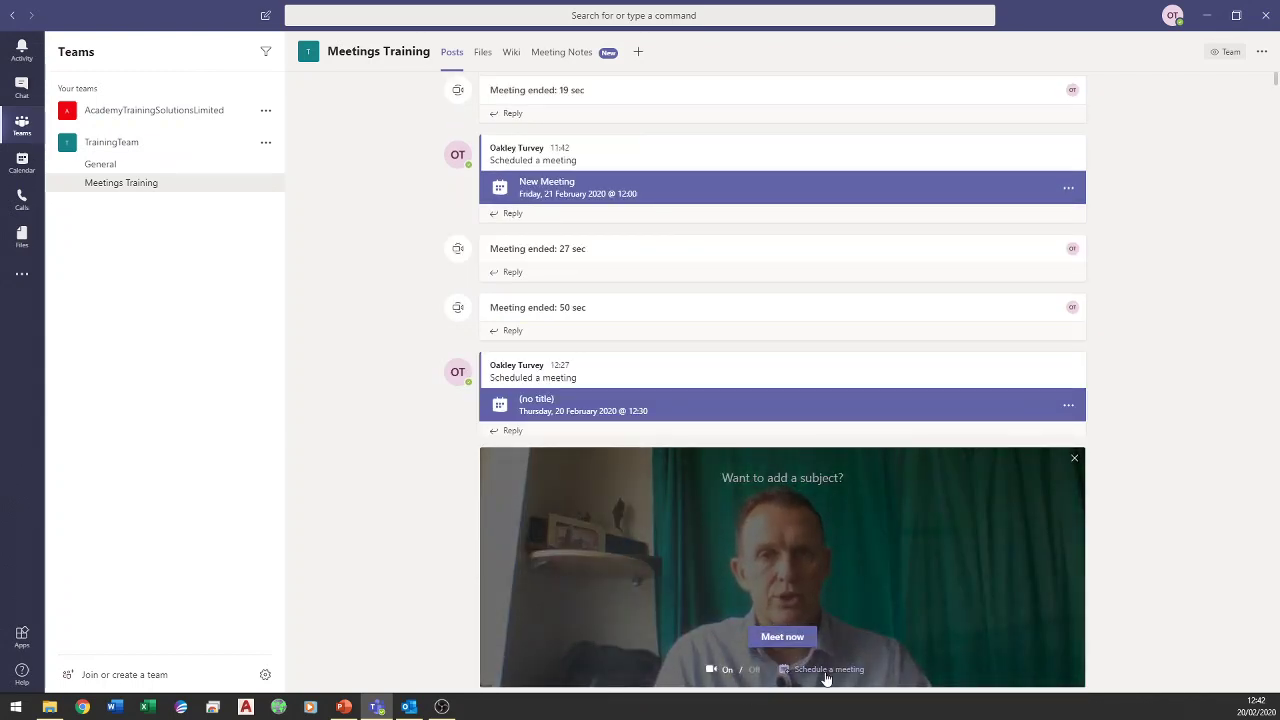
{"action": "left_click", "coordinate": [826, 675]}
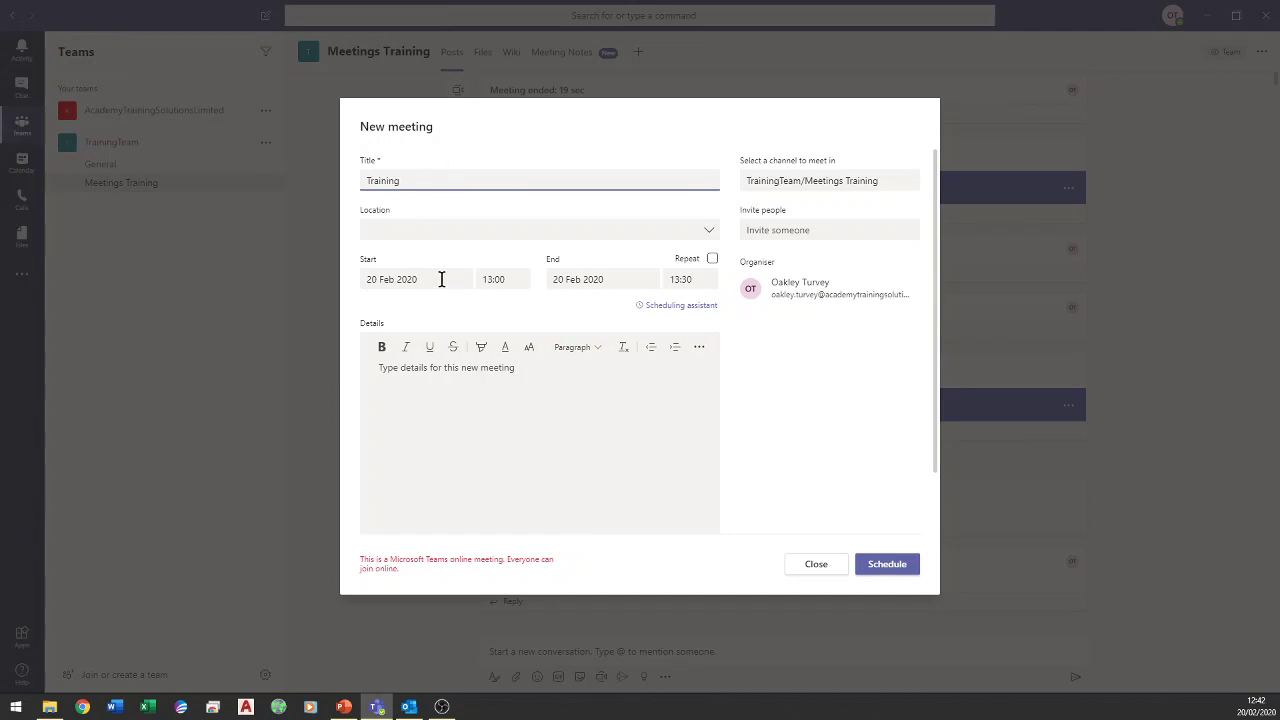
{"action": "left_click", "coordinate": [438, 279]}
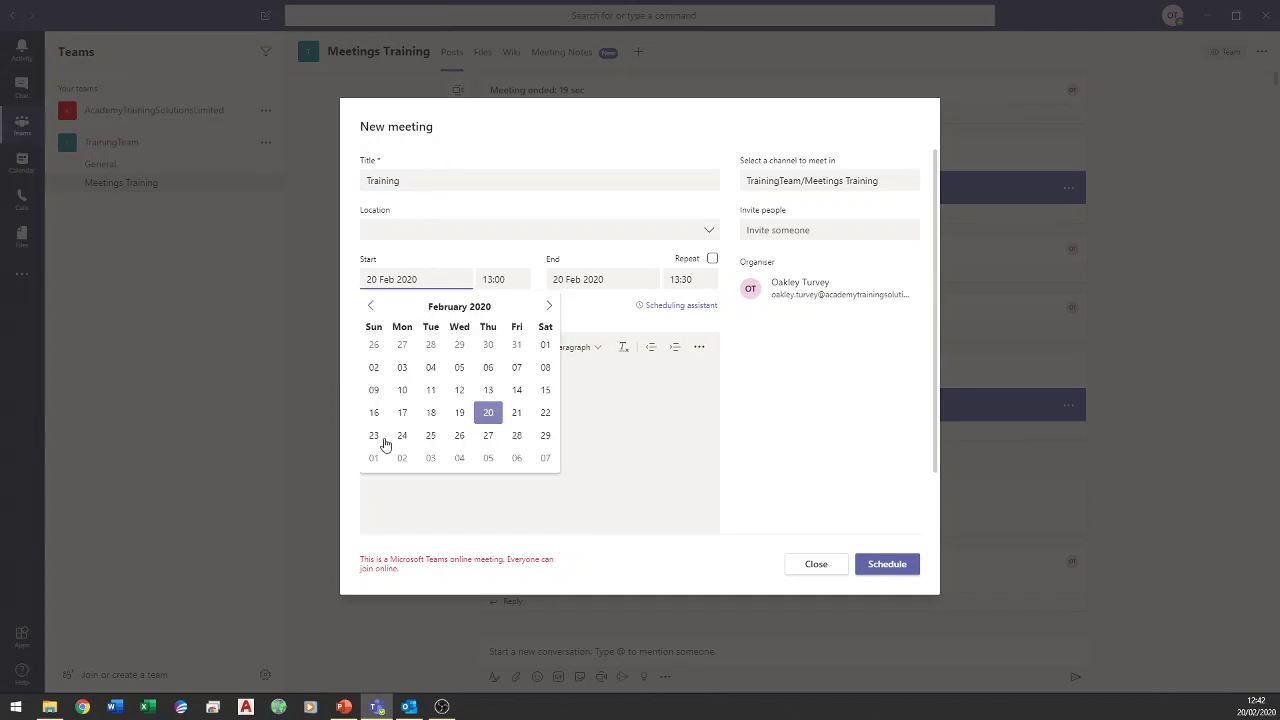
{"action": "left_click", "coordinate": [402, 437]}
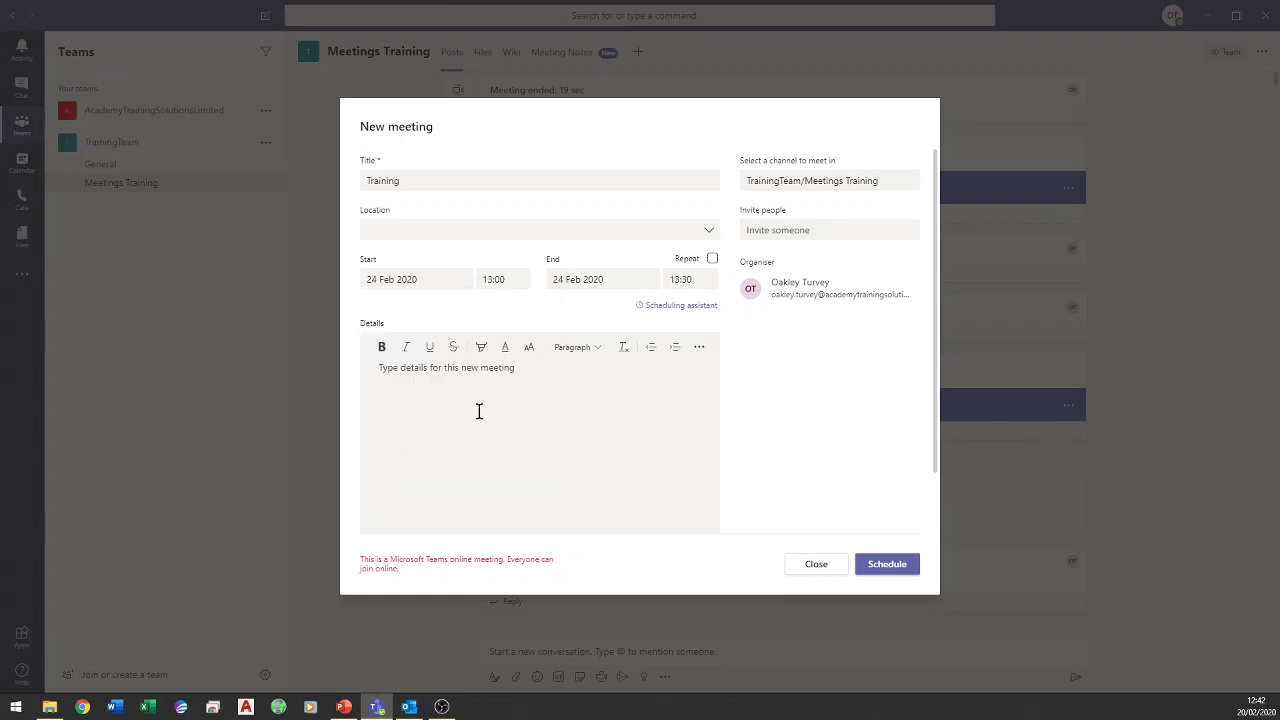
{"action": "left_click", "coordinate": [490, 281]}
{"action": "scroll", "coordinate": [531, 316], "scroll_direction": "up", "scroll_amount": 2}
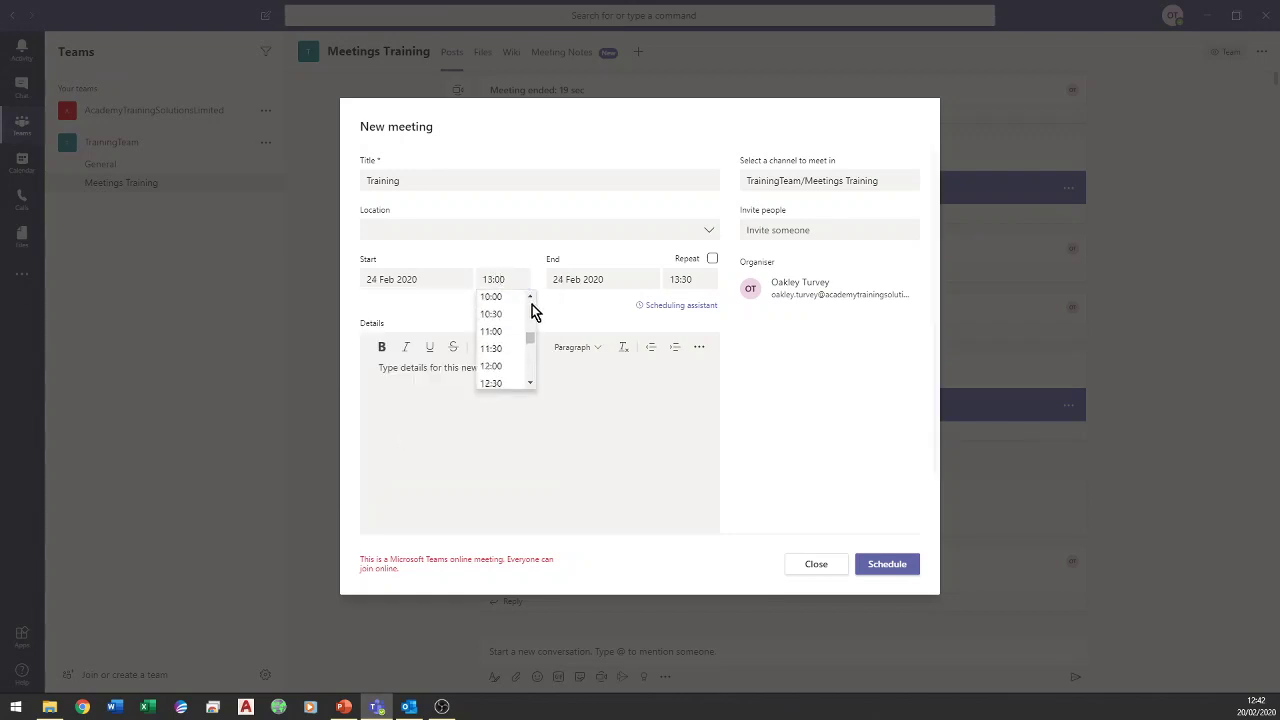
{"action": "left_click", "coordinate": [495, 315]}
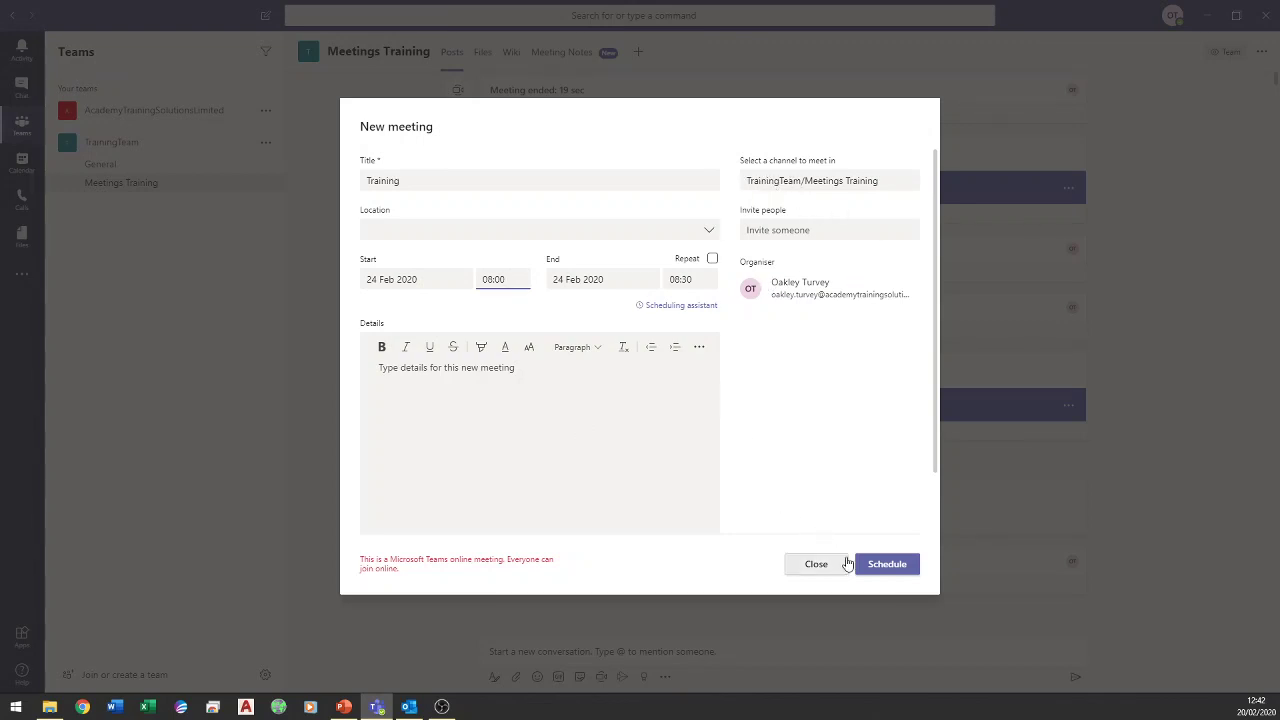
{"action": "left_click", "coordinate": [887, 565]}
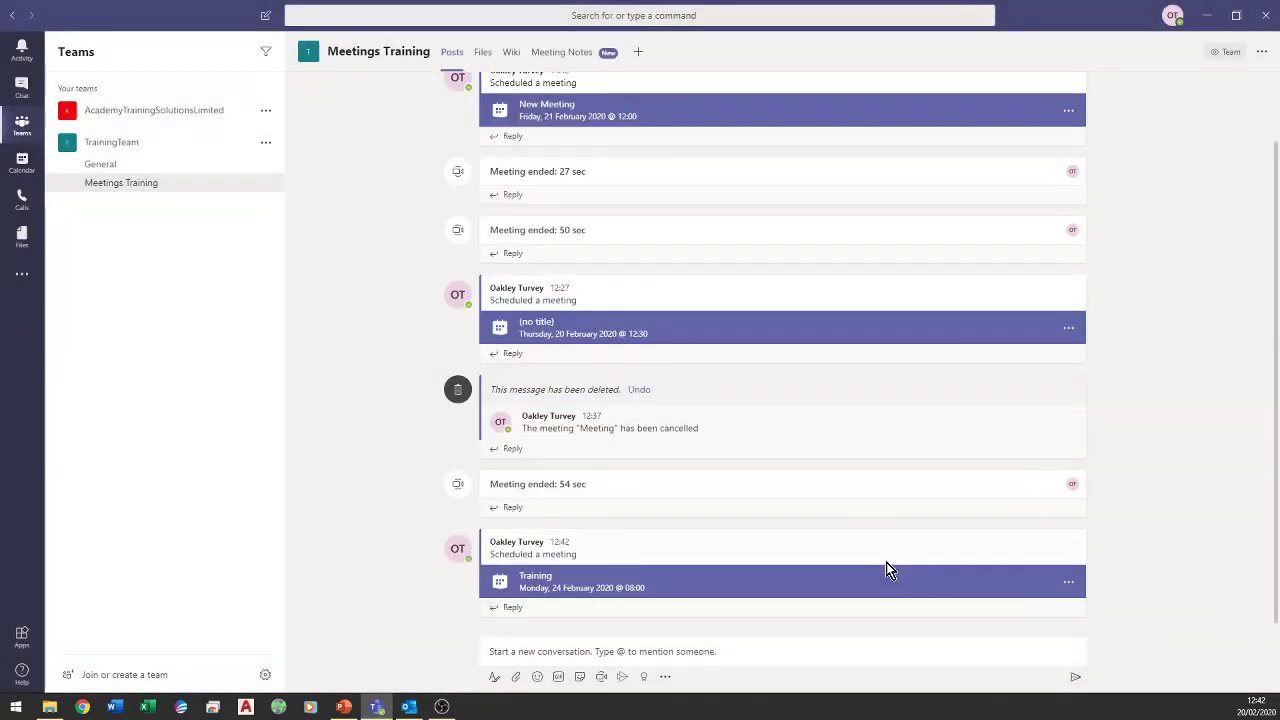
Step: Check the Teams calendar for the Training meeting on Monday 24 February
{"action": "mouse_move", "coordinate": [886, 562]}
{"action": "left_click", "coordinate": [22, 162]}
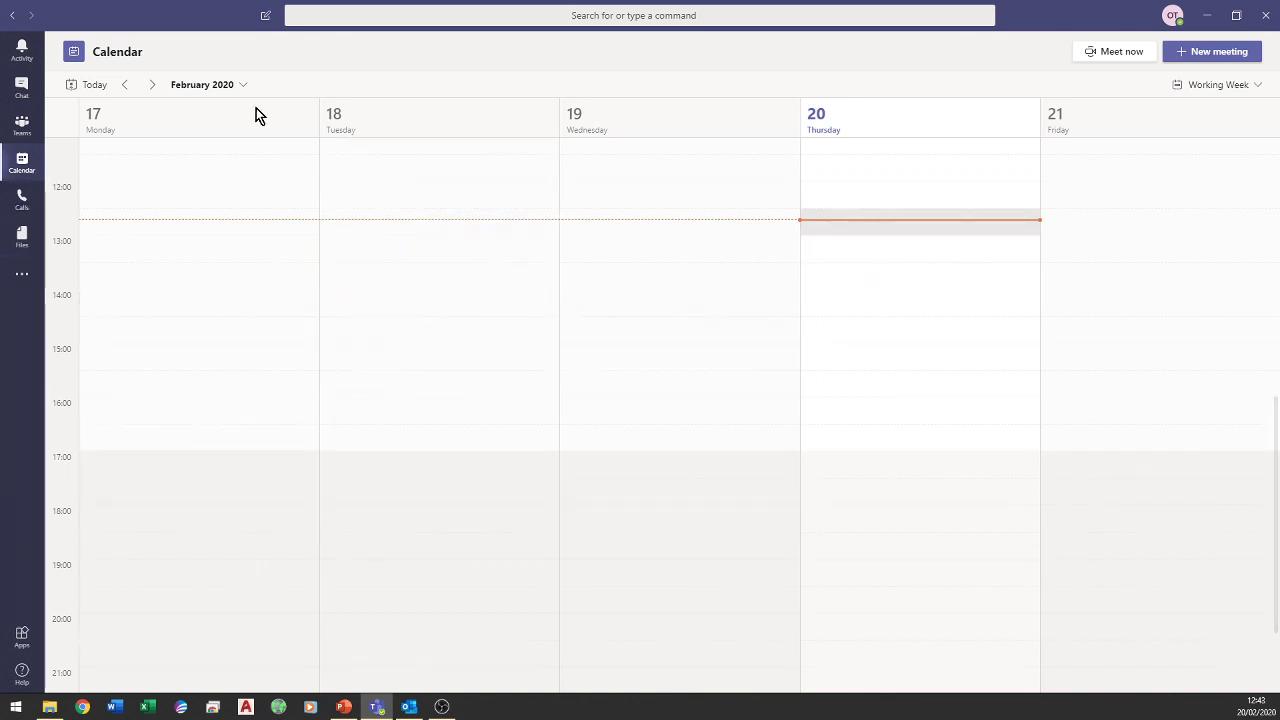
{"action": "left_click", "coordinate": [152, 84]}
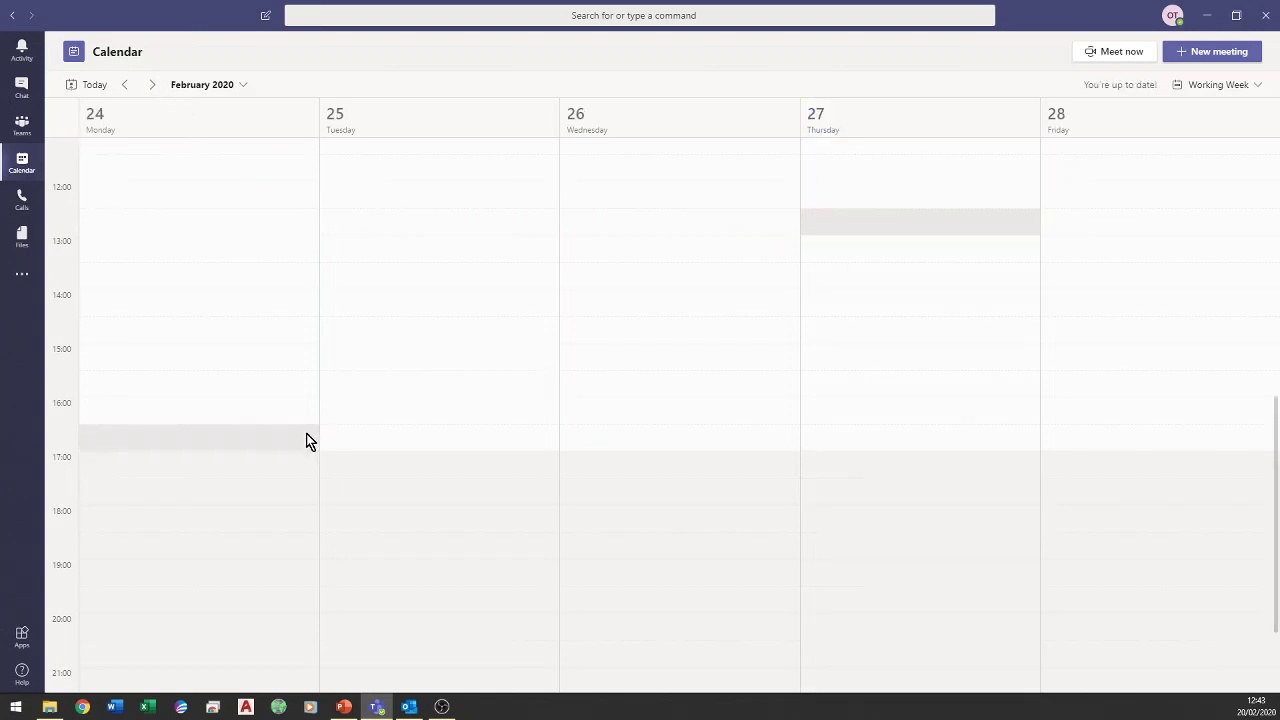
{"action": "scroll", "coordinate": [165, 300], "scroll_direction": "up", "scroll_amount": 5}
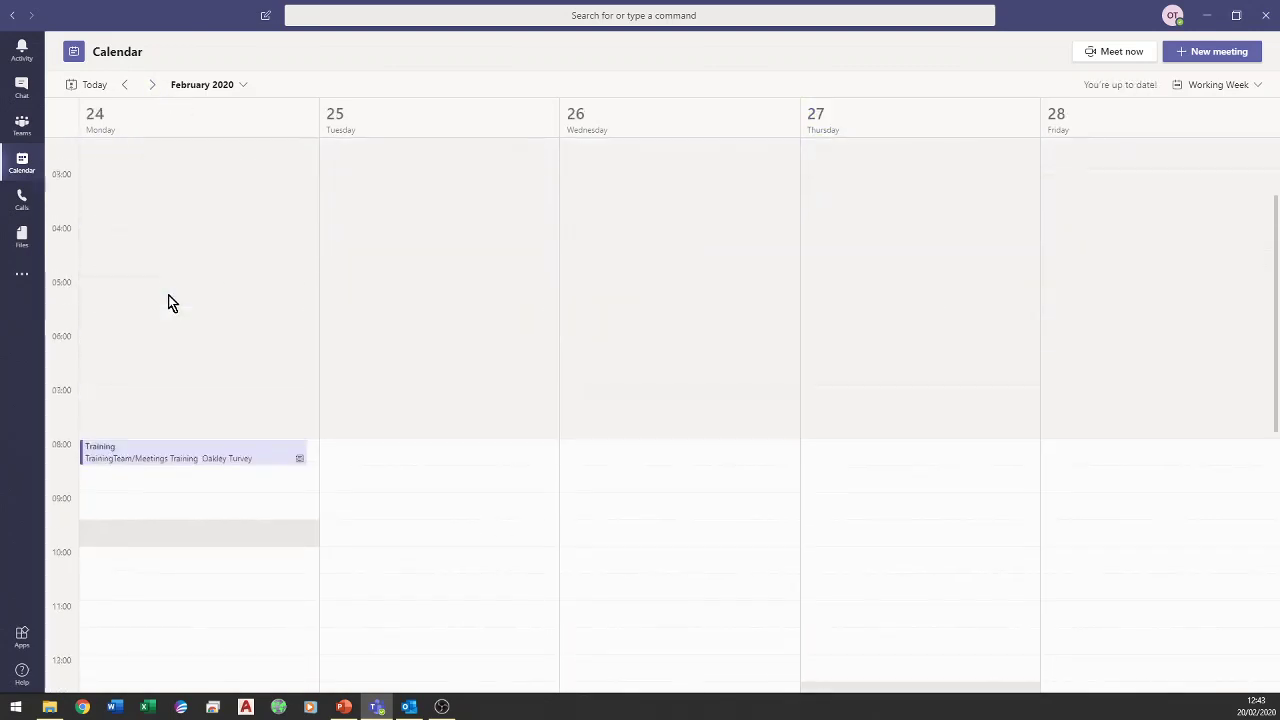
{"action": "scroll", "coordinate": [166, 300], "scroll_direction": "up", "scroll_amount": 1}
{"action": "scroll", "coordinate": [166, 300], "scroll_direction": "down", "scroll_amount": 3}
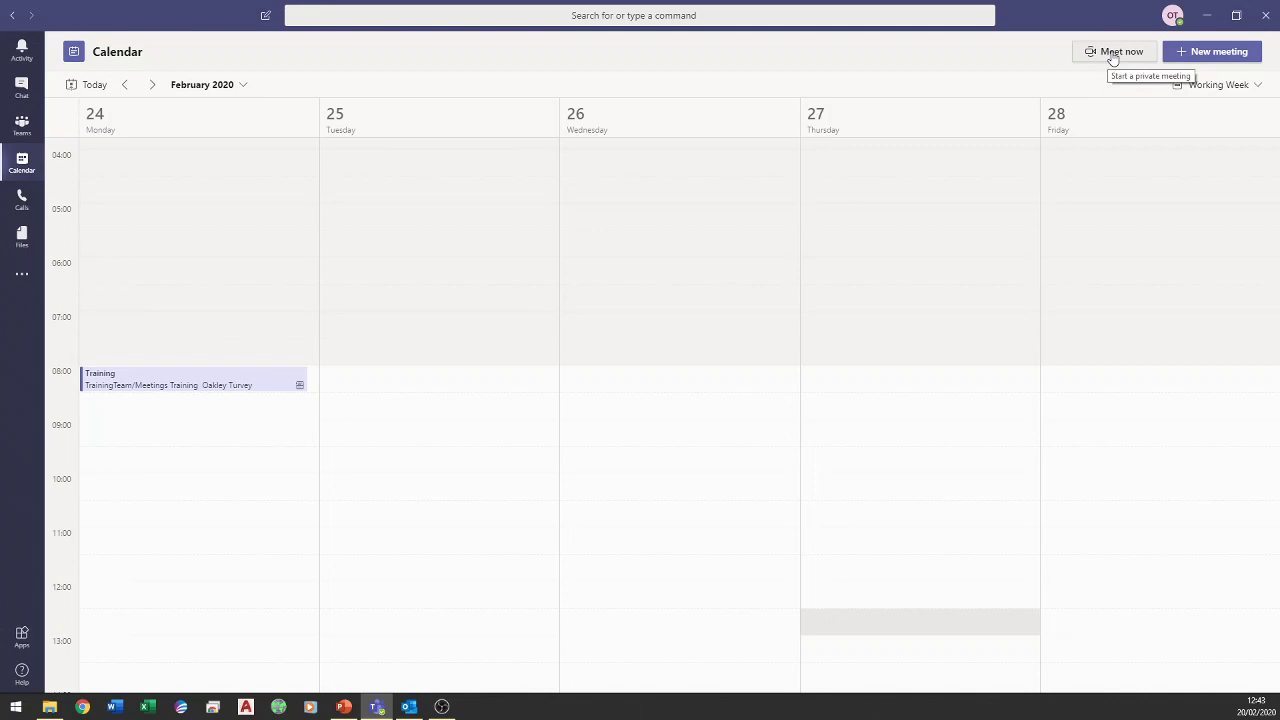
Step: Begin a new meeting from the calendar and set its channel to TrainingTeam/Meetings Training
{"action": "left_click", "coordinate": [1211, 54]}
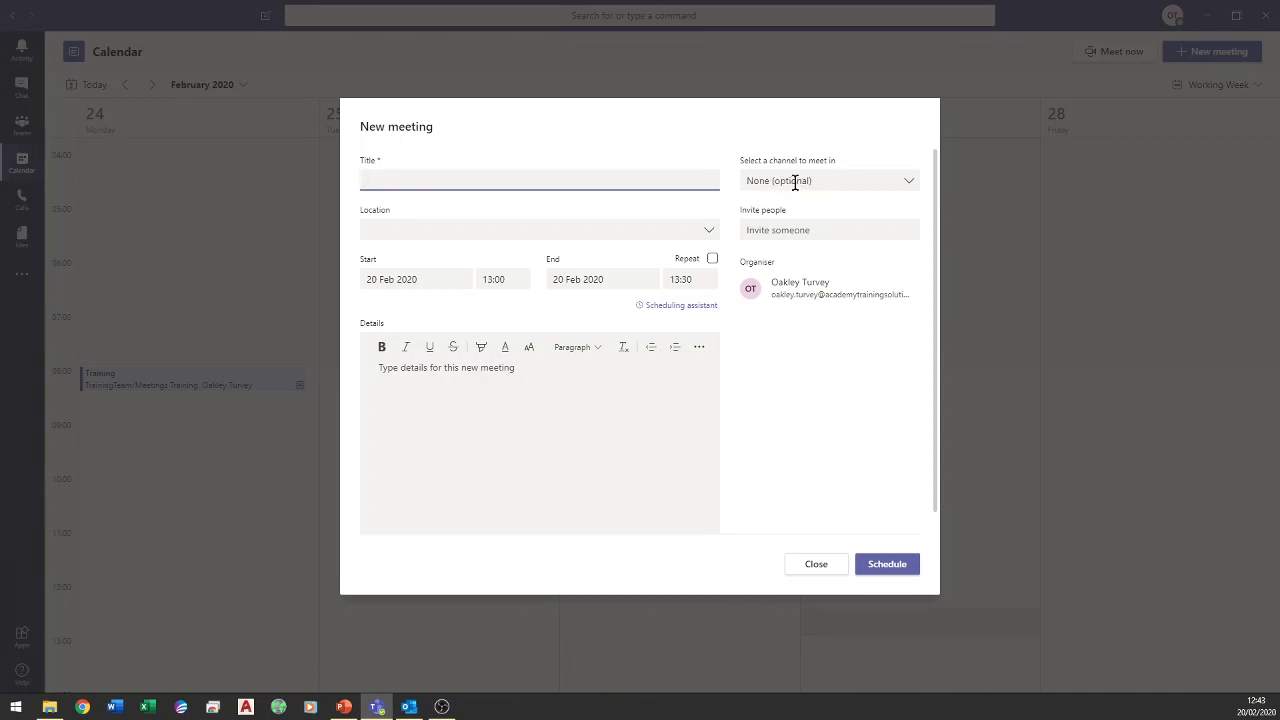
{"action": "left_click", "coordinate": [910, 185]}
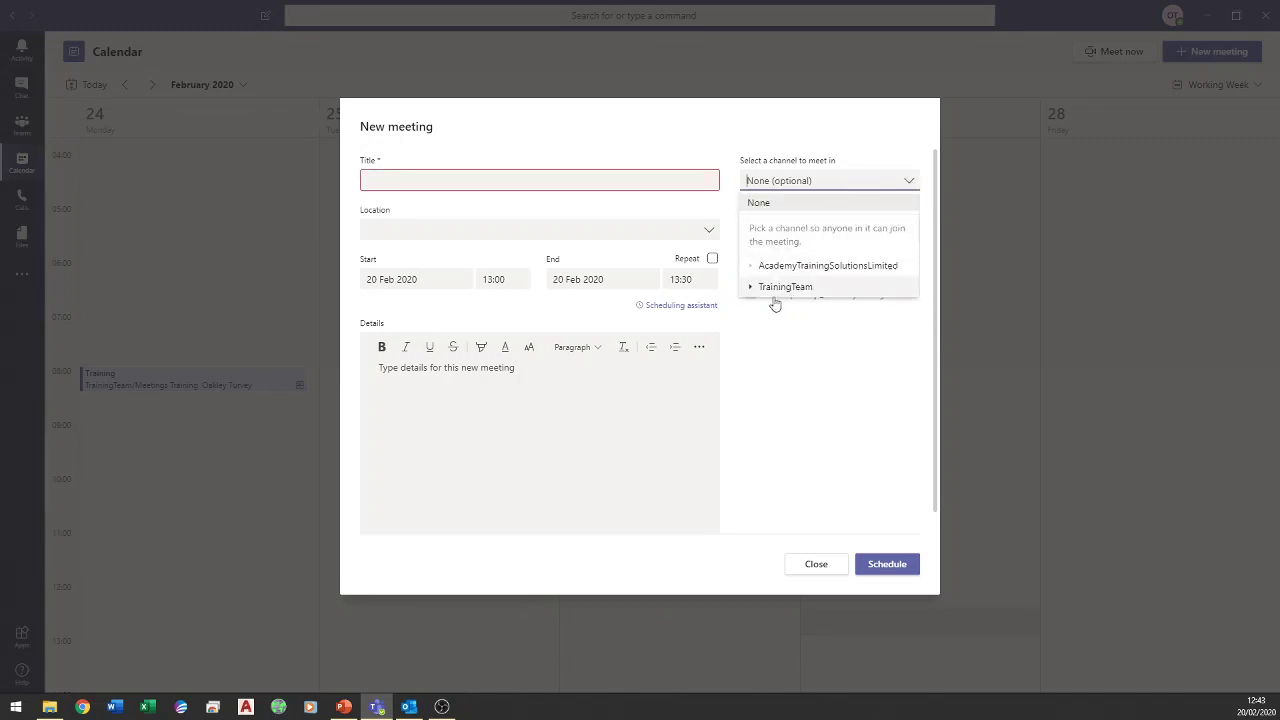
{"action": "left_click", "coordinate": [752, 288]}
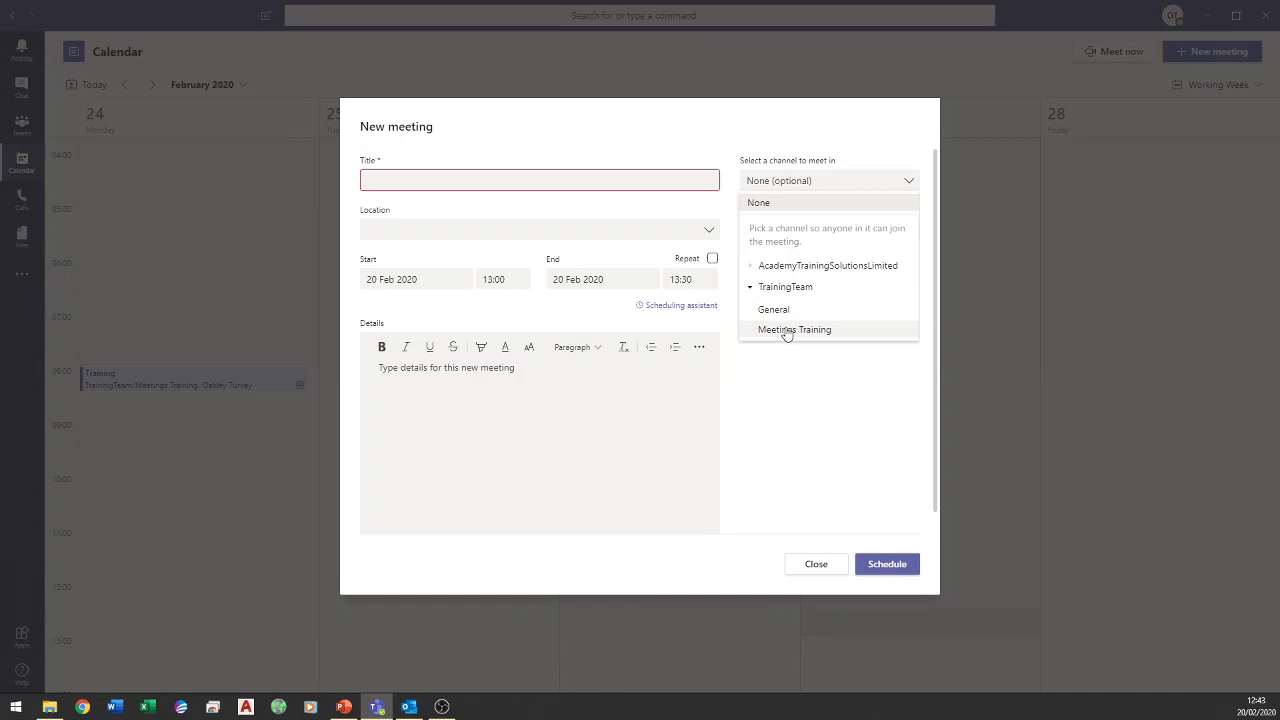
{"action": "left_click", "coordinate": [785, 330]}
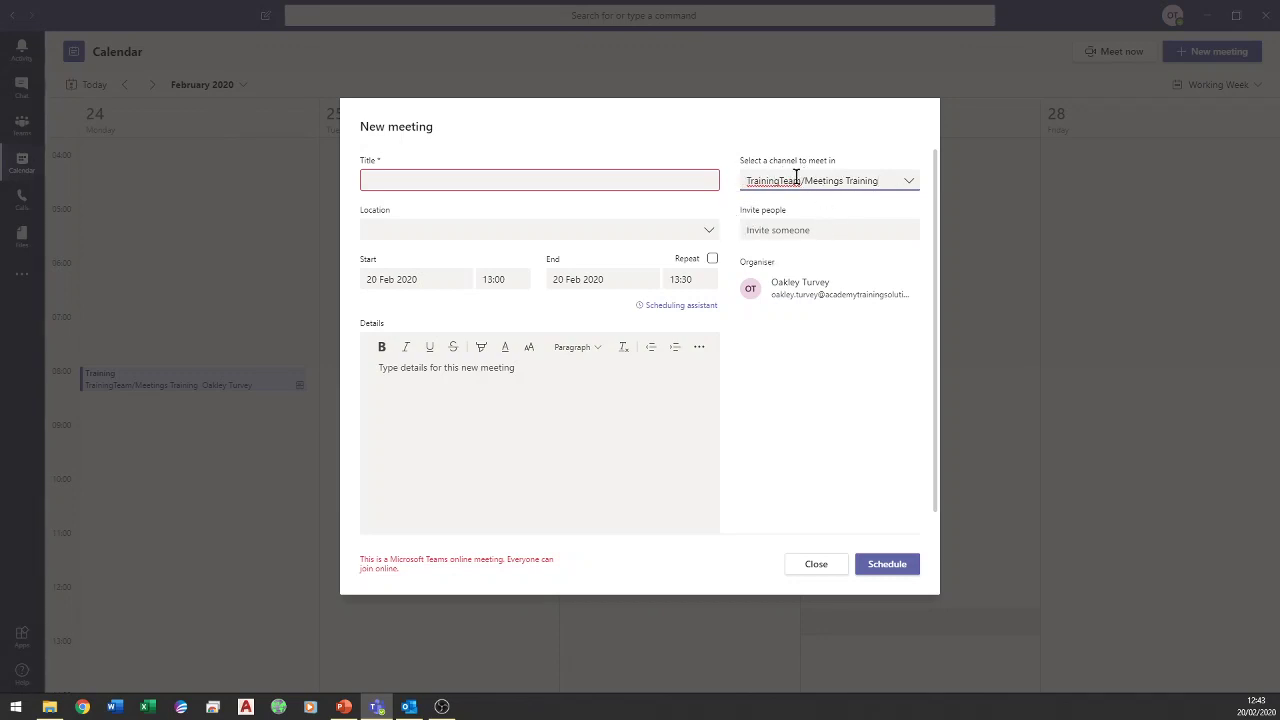
{"action": "left_click", "coordinate": [790, 230]}
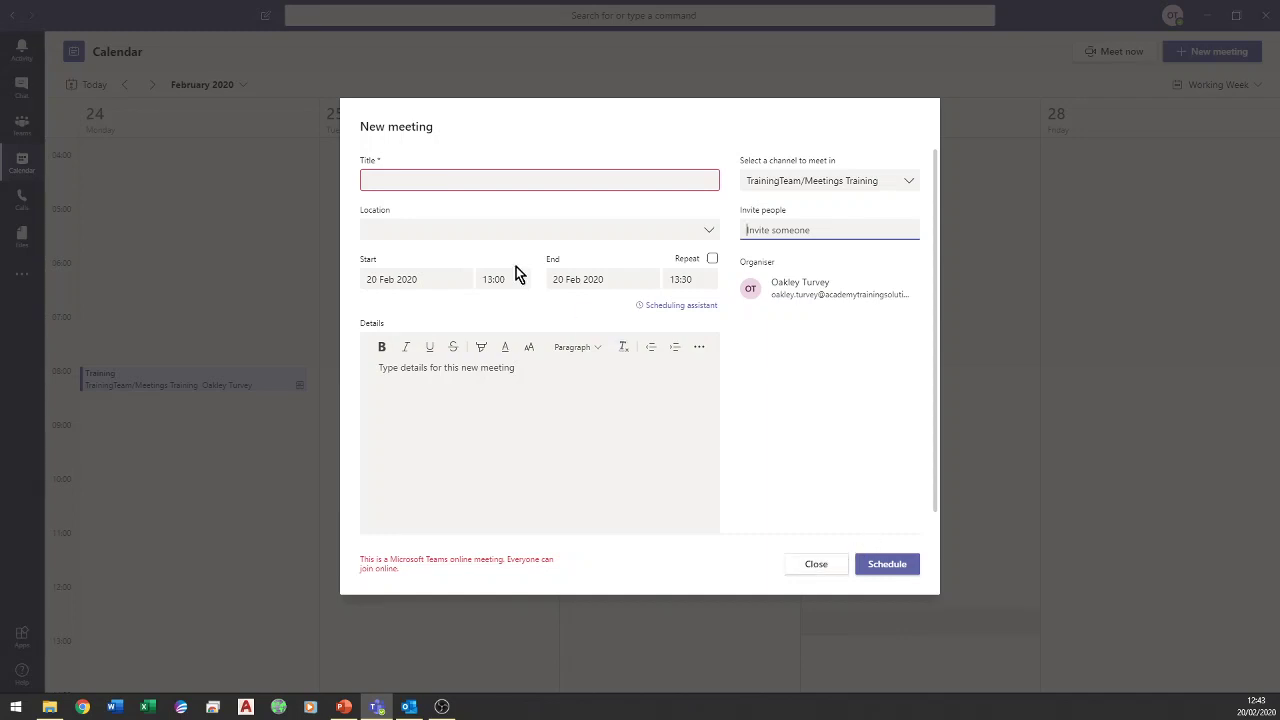
Step: Title the new meeting Meet 2, set its date to 25 Feb 2020 and schedule it
{"action": "left_click", "coordinate": [411, 179]}
{"action": "type", "text": "Meet 2"}
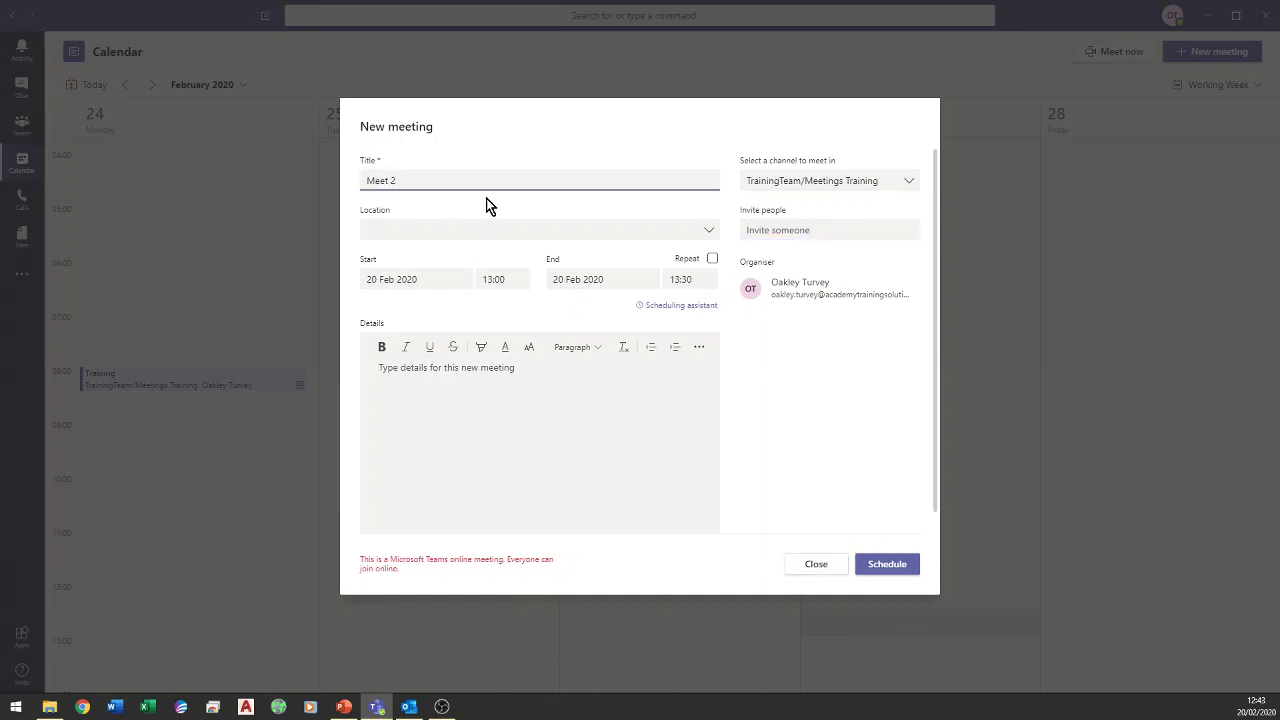
{"action": "left_click", "coordinate": [410, 279]}
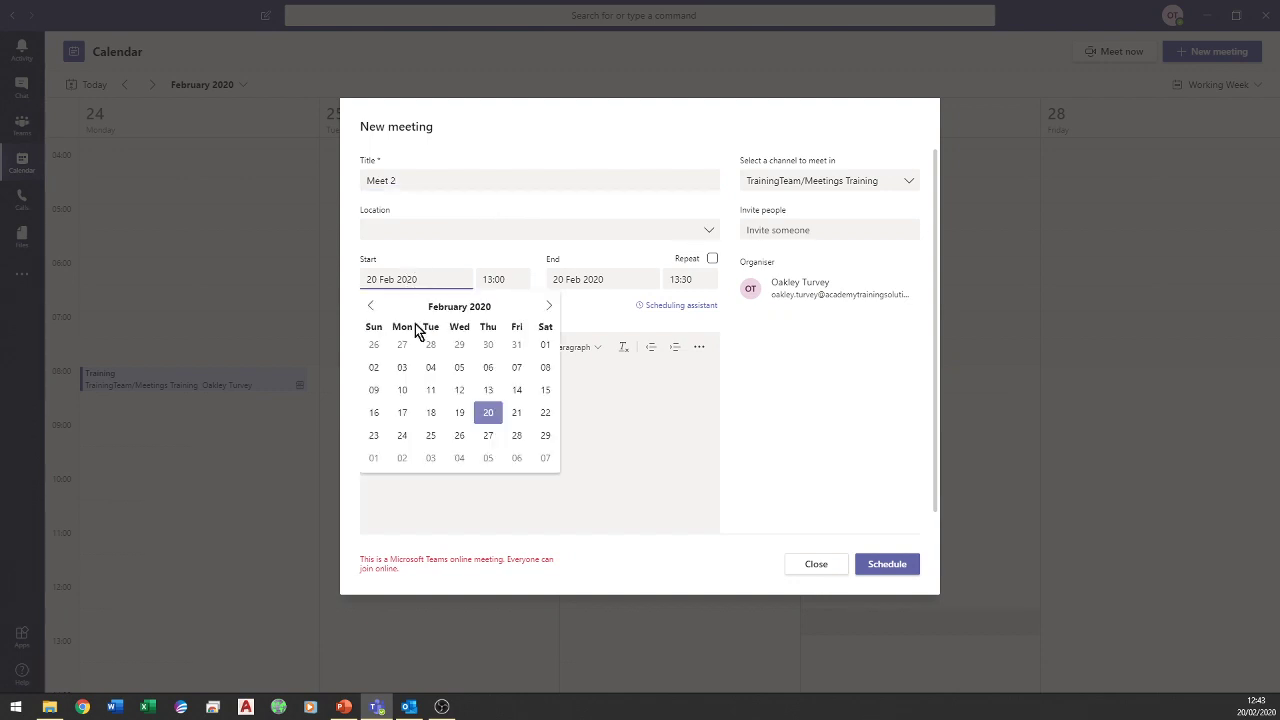
{"action": "left_click", "coordinate": [430, 436]}
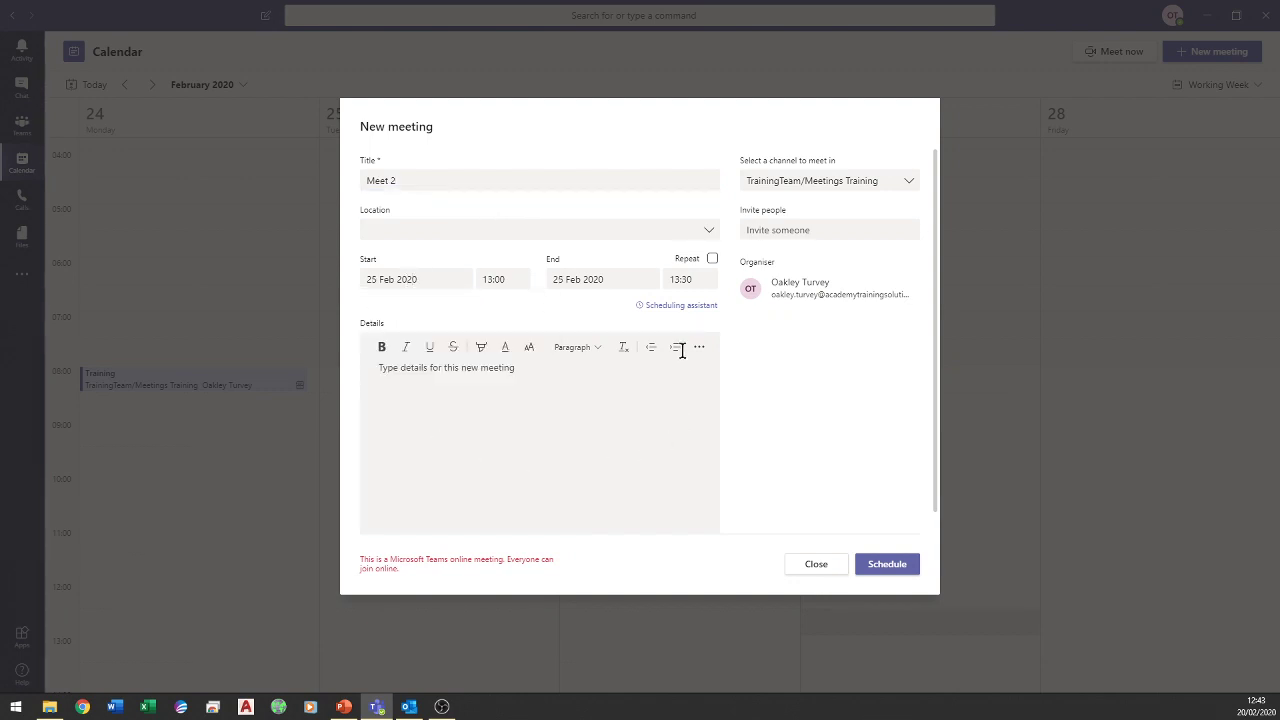
{"action": "left_click", "coordinate": [895, 565]}
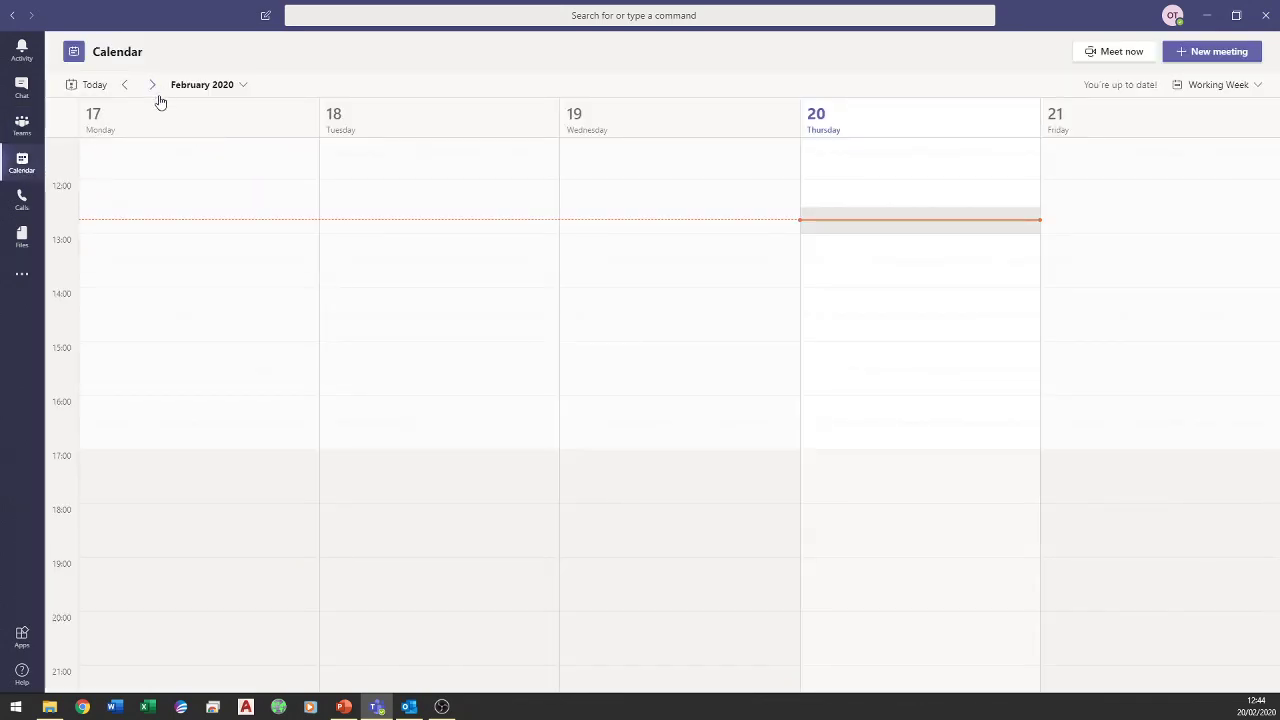
Step: Review the meetings scheduled in the Teams calendar for the working week of 24 February
{"action": "left_click", "coordinate": [153, 86]}
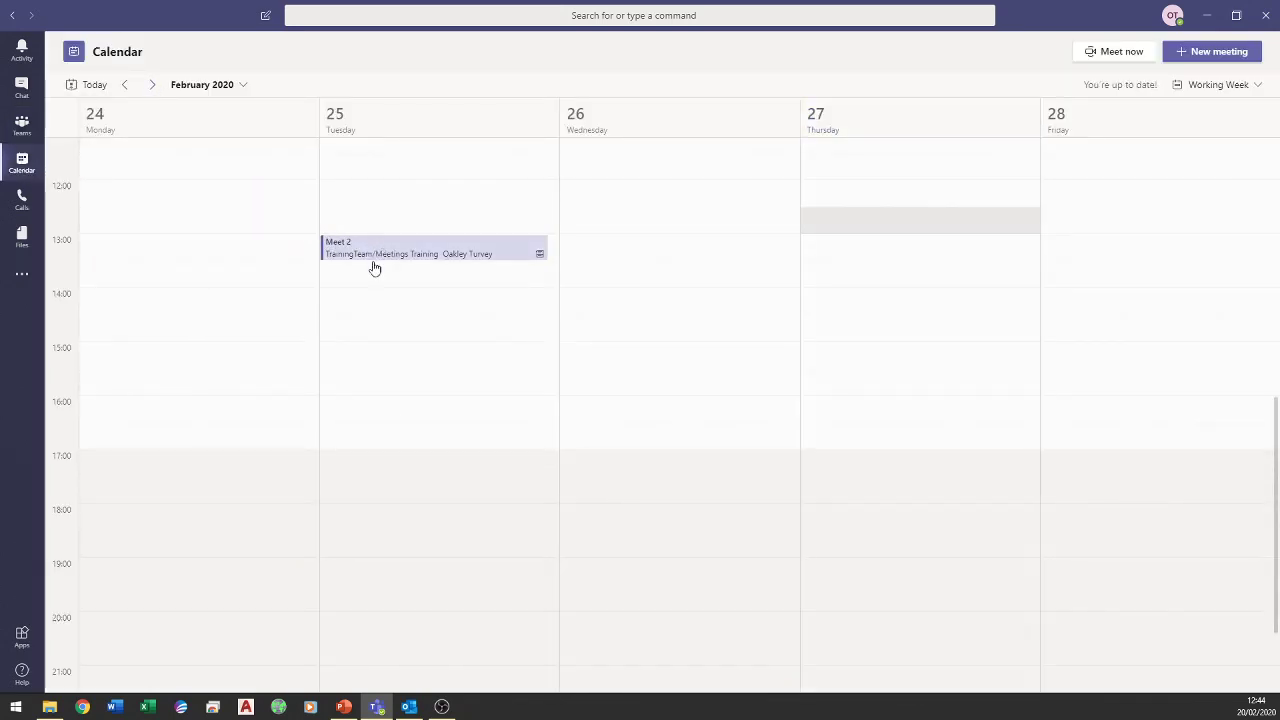
{"action": "scroll", "coordinate": [372, 265], "scroll_direction": "up", "scroll_amount": 3}
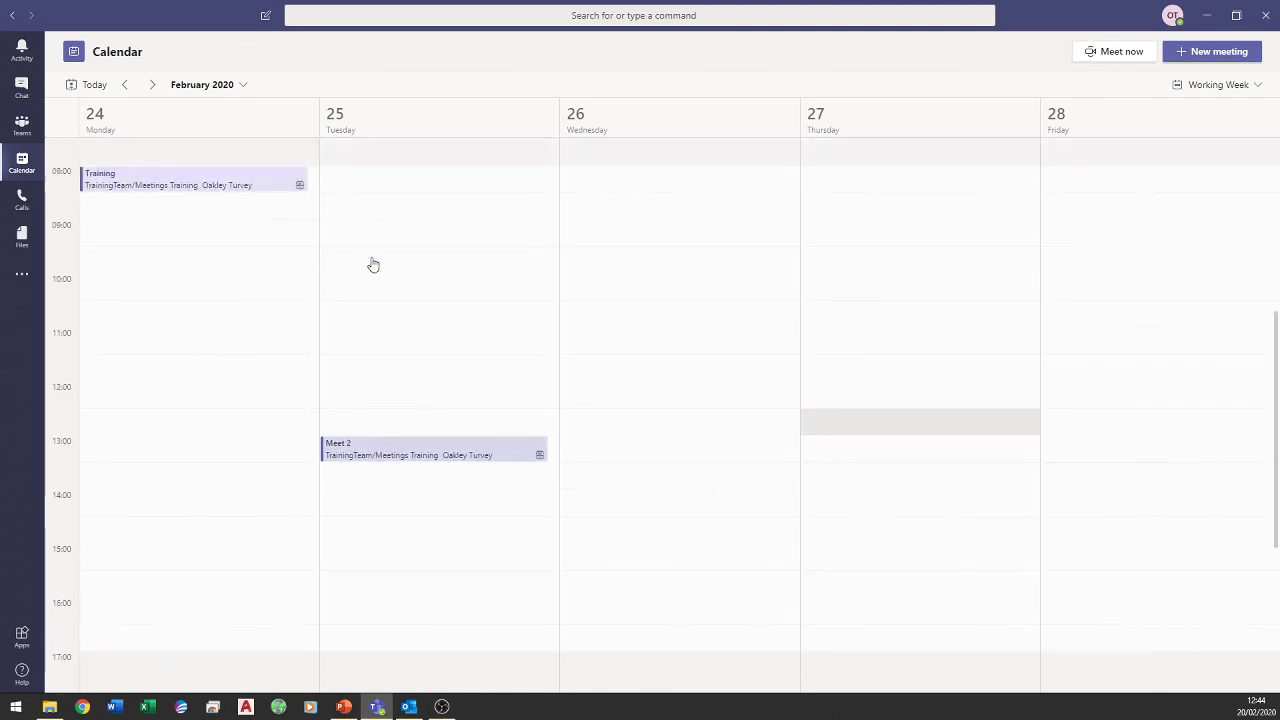
{"action": "scroll", "coordinate": [372, 265], "scroll_direction": "up", "scroll_amount": 1}
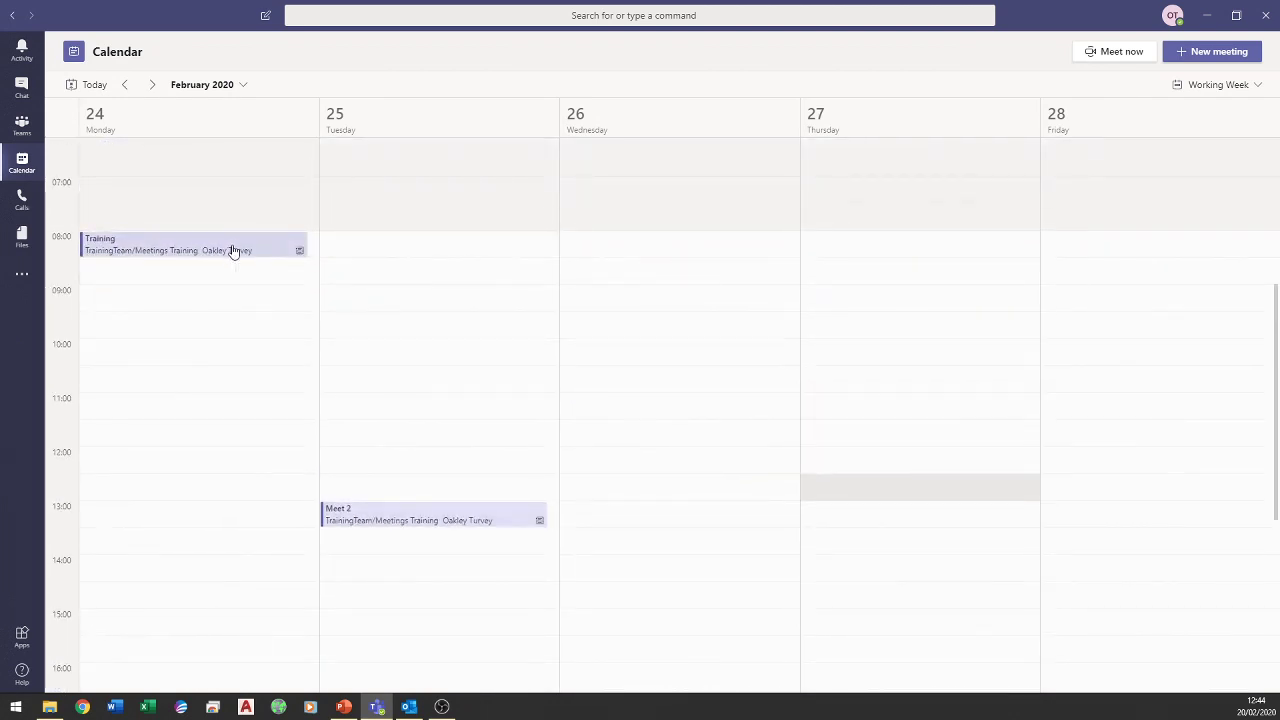
Step: Switch to the Outlook calendar and create a new Teams meeting titled Team Meet 3
{"action": "left_click", "coordinate": [1208, 15]}
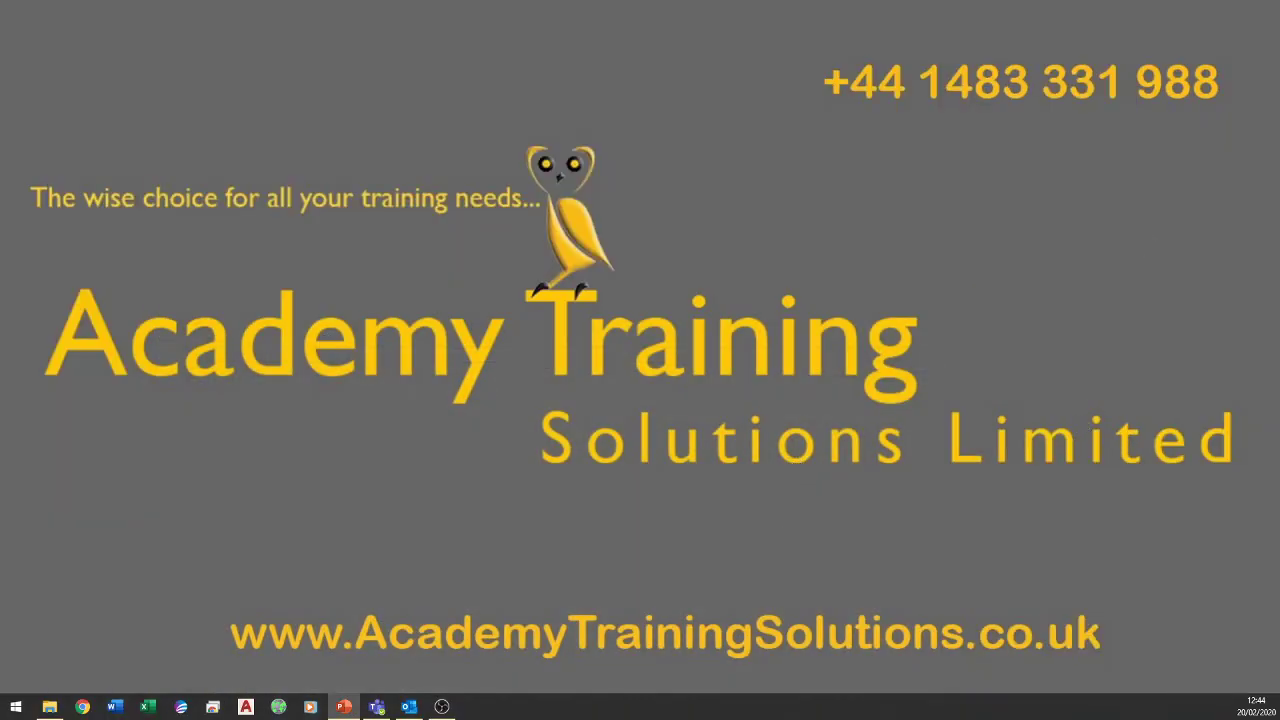
{"action": "left_click", "coordinate": [409, 706]}
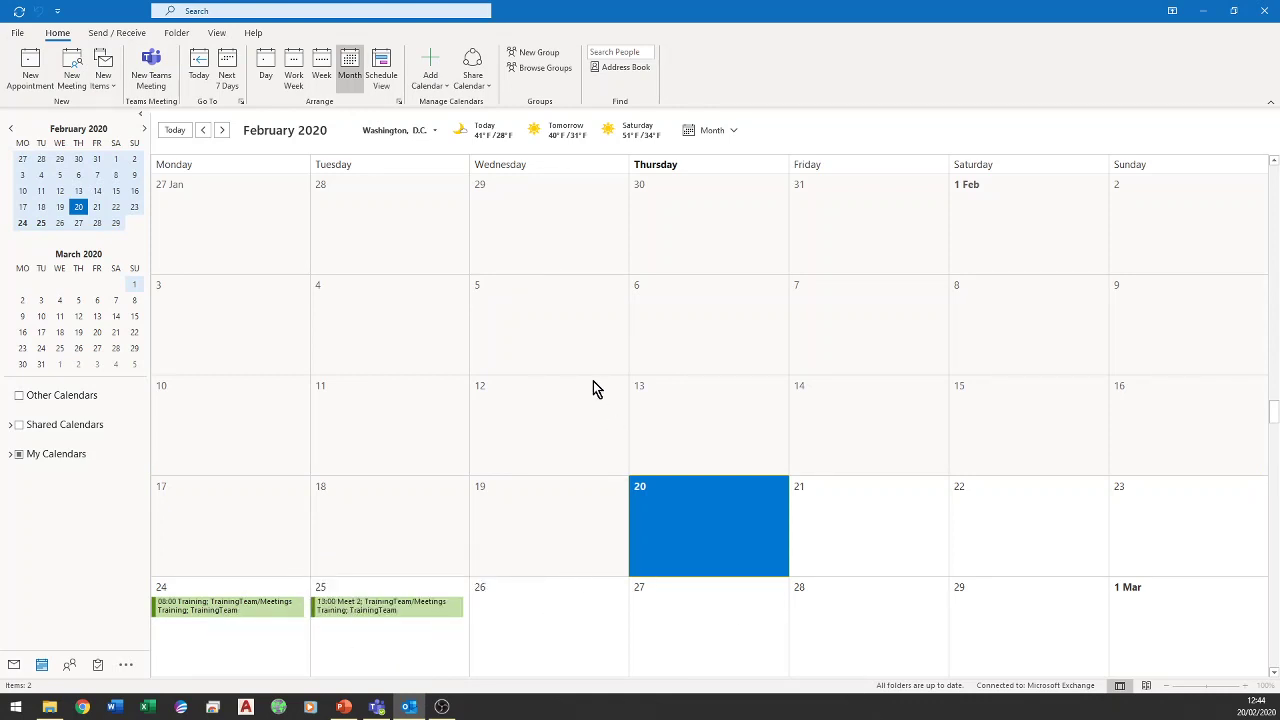
{"action": "left_click", "coordinate": [152, 74]}
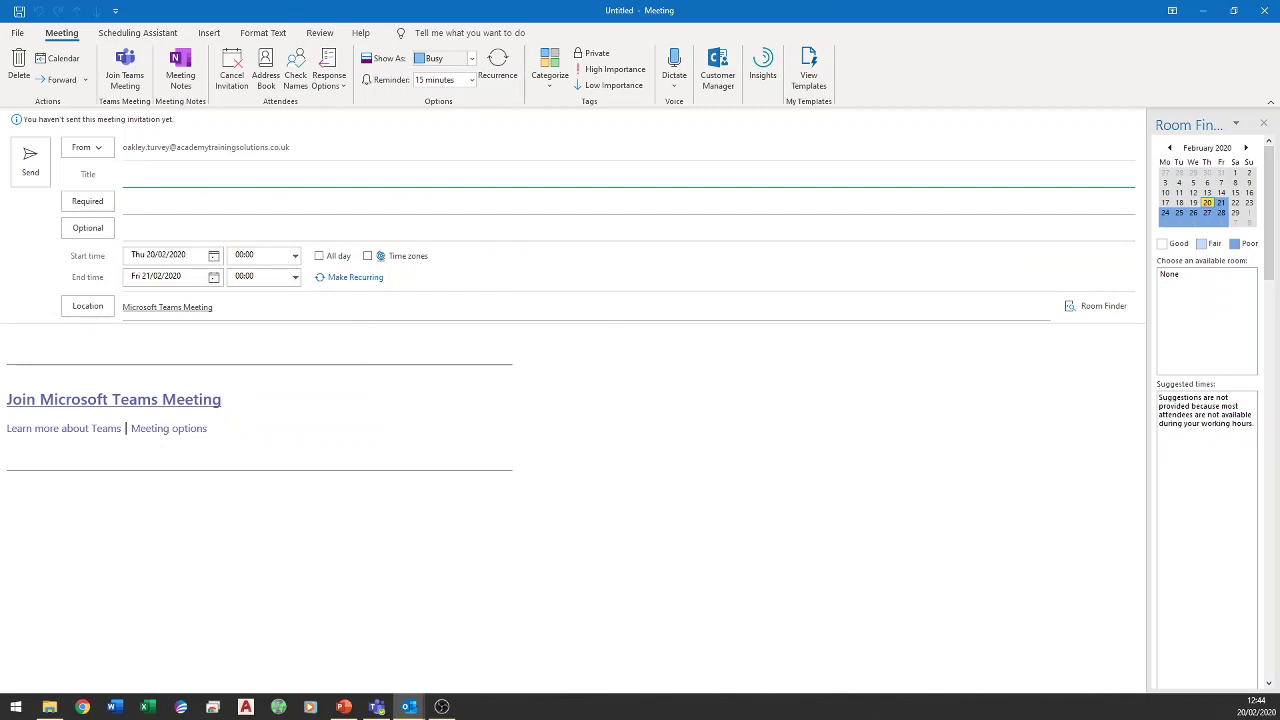
{"action": "type", "text": "Team Meet 3"}
Step: Disallow forwarding of the Team Meet 3 invitation, and minimise the meeting and Outlook calendar windows
{"action": "left_click", "coordinate": [335, 90]}
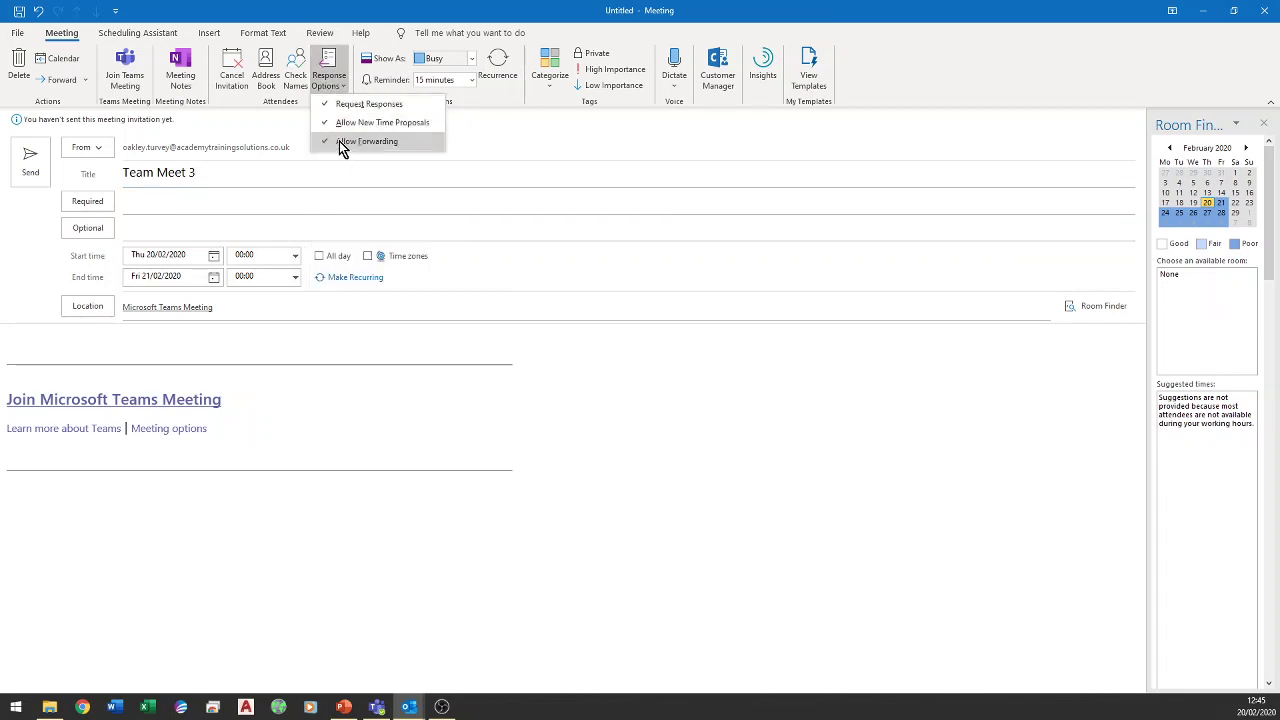
{"action": "left_click", "coordinate": [339, 141]}
{"action": "left_click", "coordinate": [336, 86]}
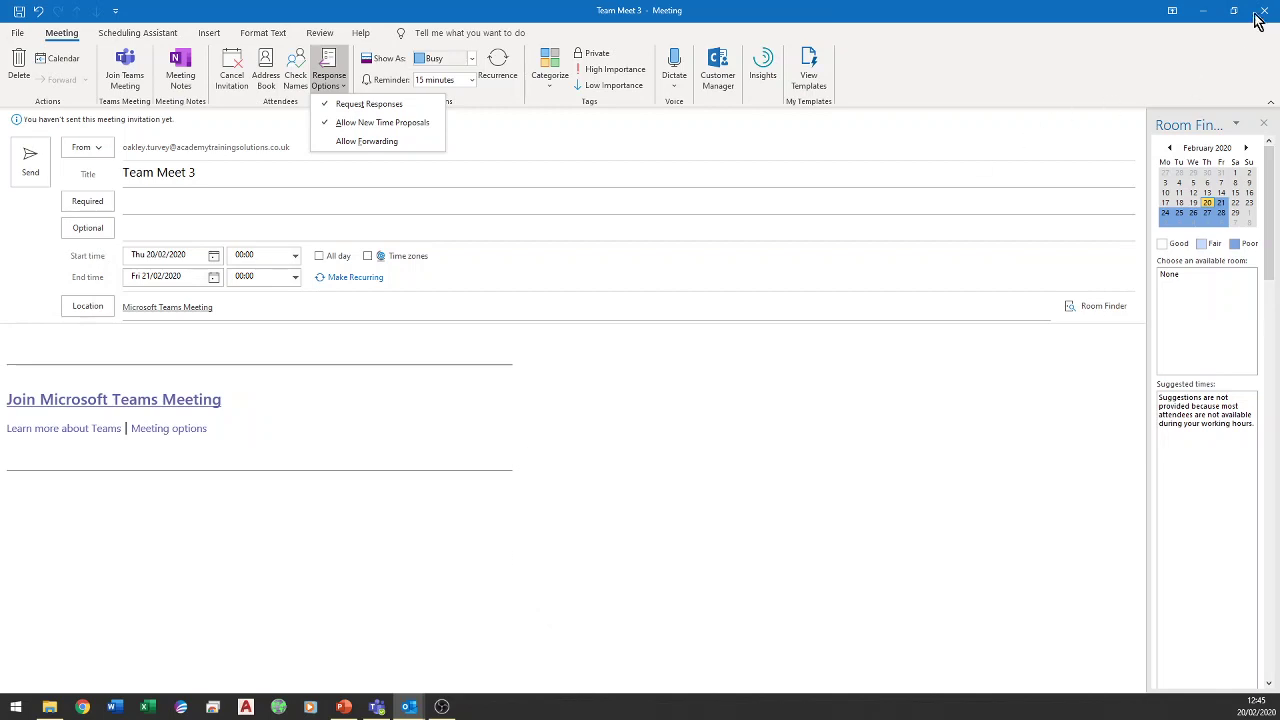
{"action": "left_click", "coordinate": [1205, 12]}
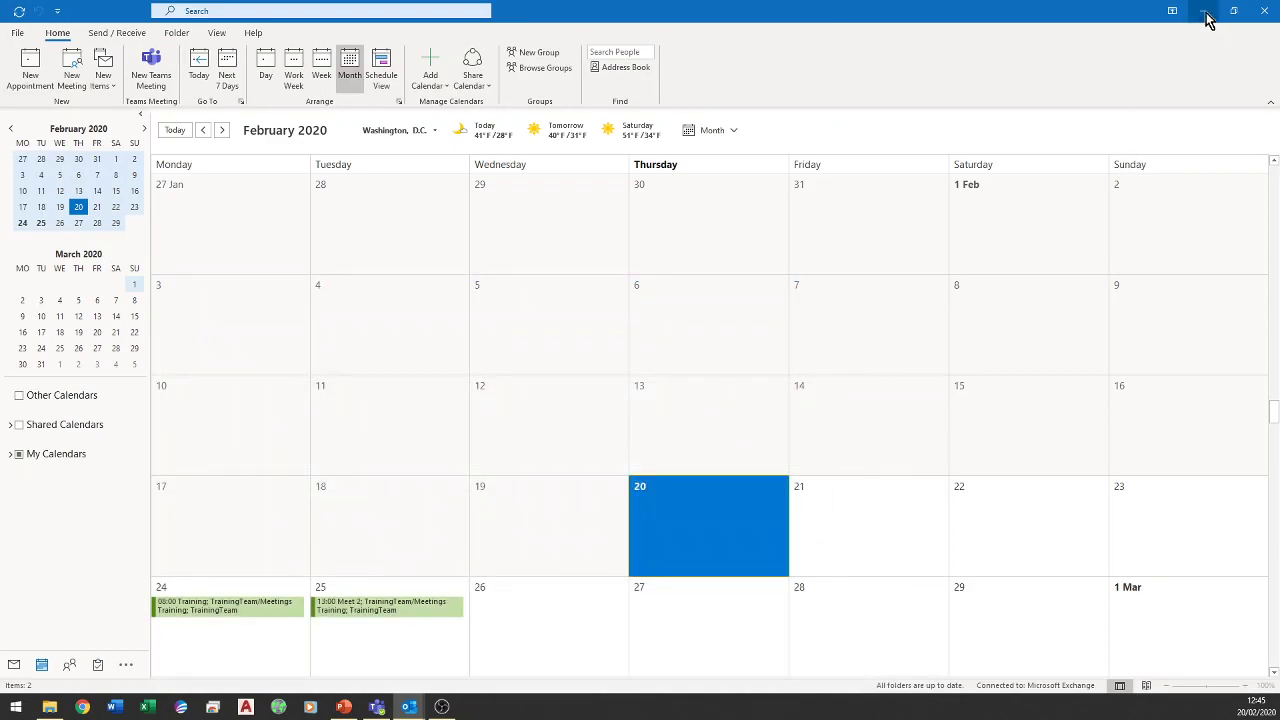
{"action": "left_click", "coordinate": [1203, 10]}
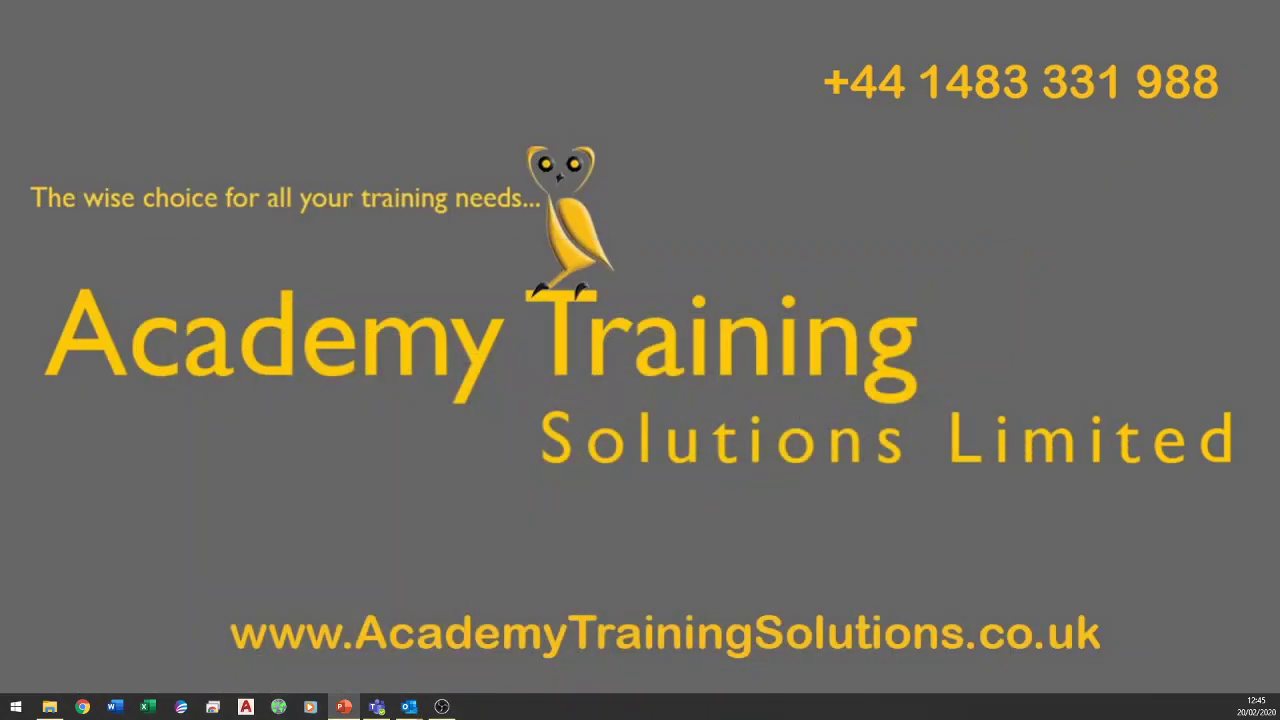